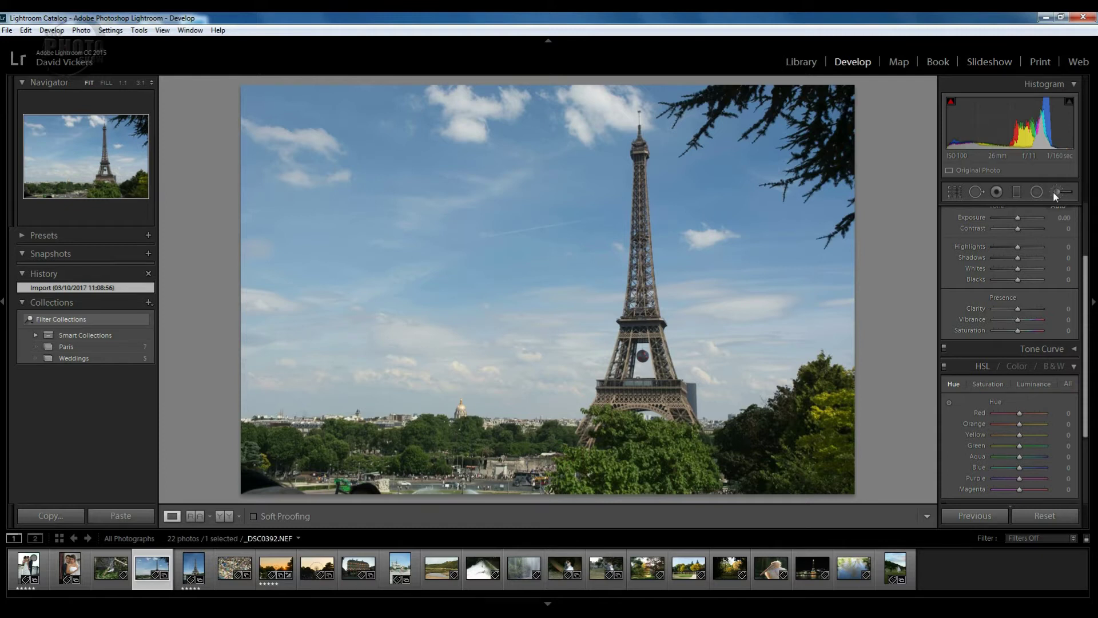
{"action": "left_click", "coordinate": [955, 193]}
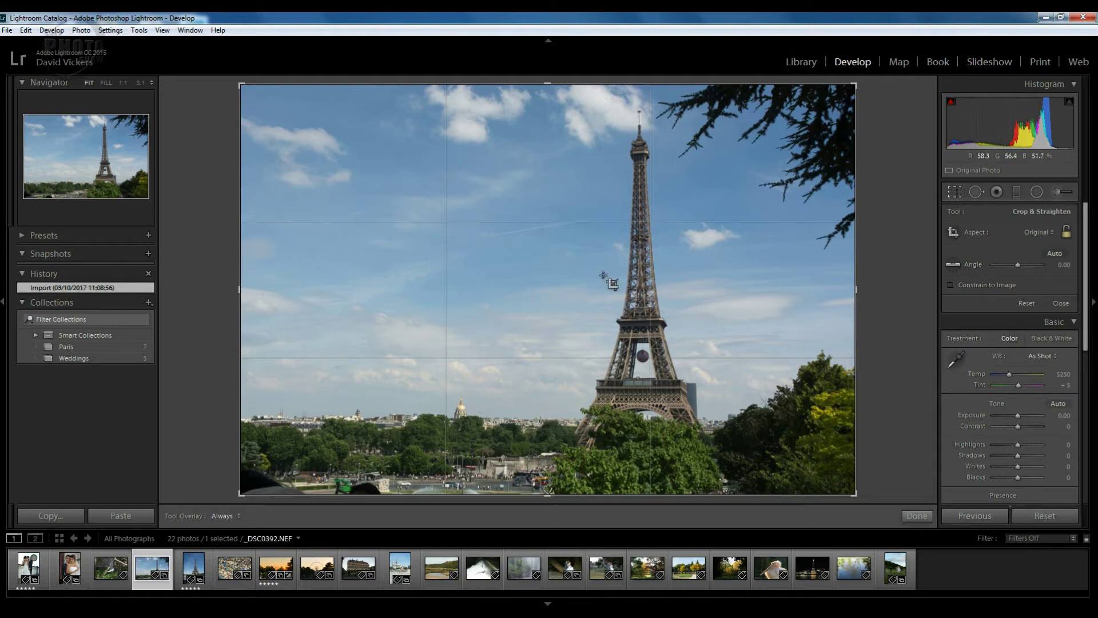
Switch the crop guide overlay from Thirds to Grid via the Tools menu
{"action": "left_click", "coordinate": [139, 30]}
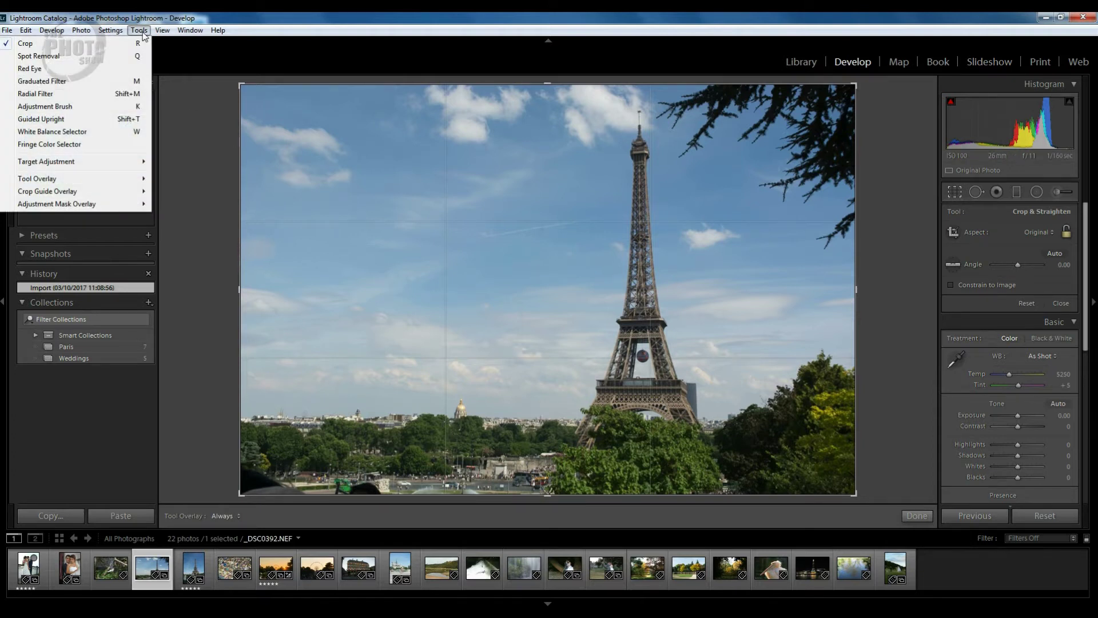
{"action": "mouse_move", "coordinate": [82, 196]}
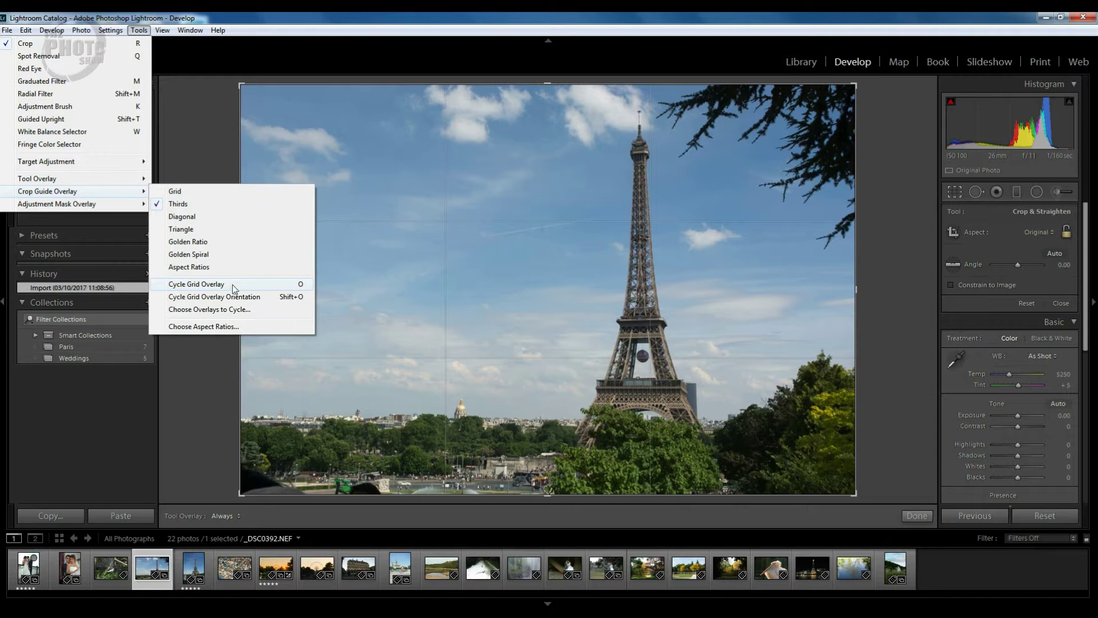
{"action": "left_click", "coordinate": [175, 192]}
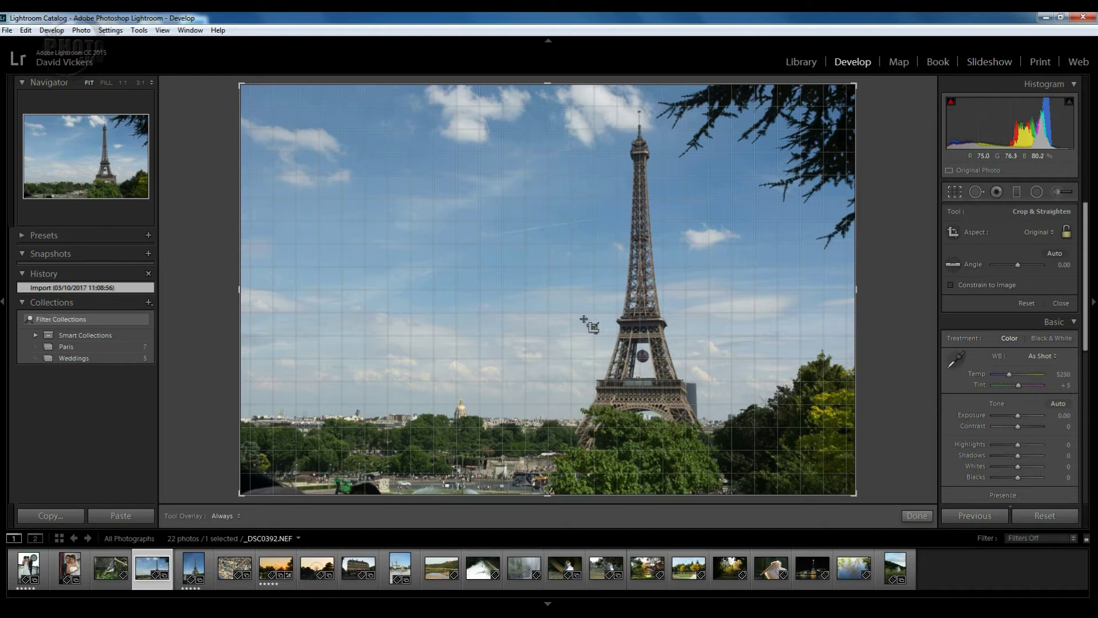
Change the crop guide overlay from Grid to Diagonal
{"action": "left_click", "coordinate": [139, 29]}
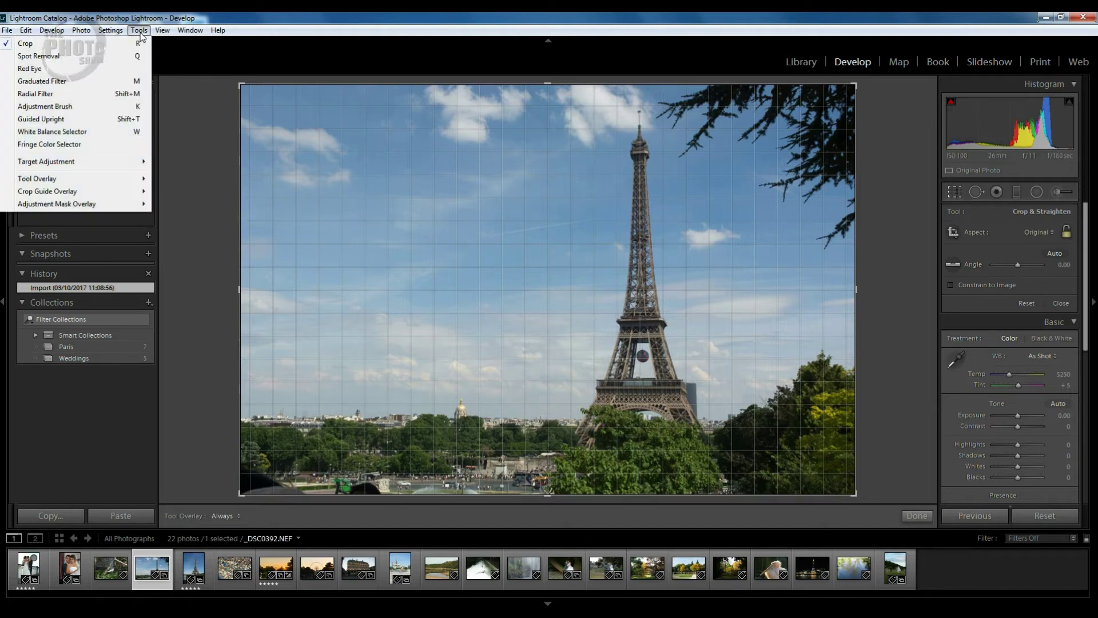
{"action": "mouse_move", "coordinate": [125, 193]}
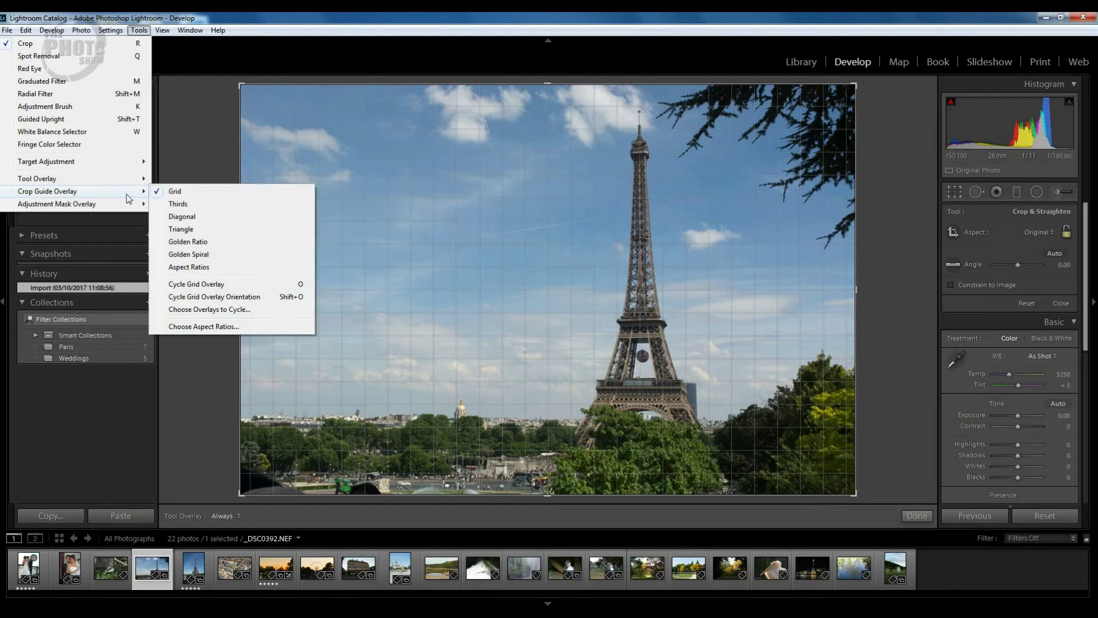
{"action": "left_click", "coordinate": [184, 218]}
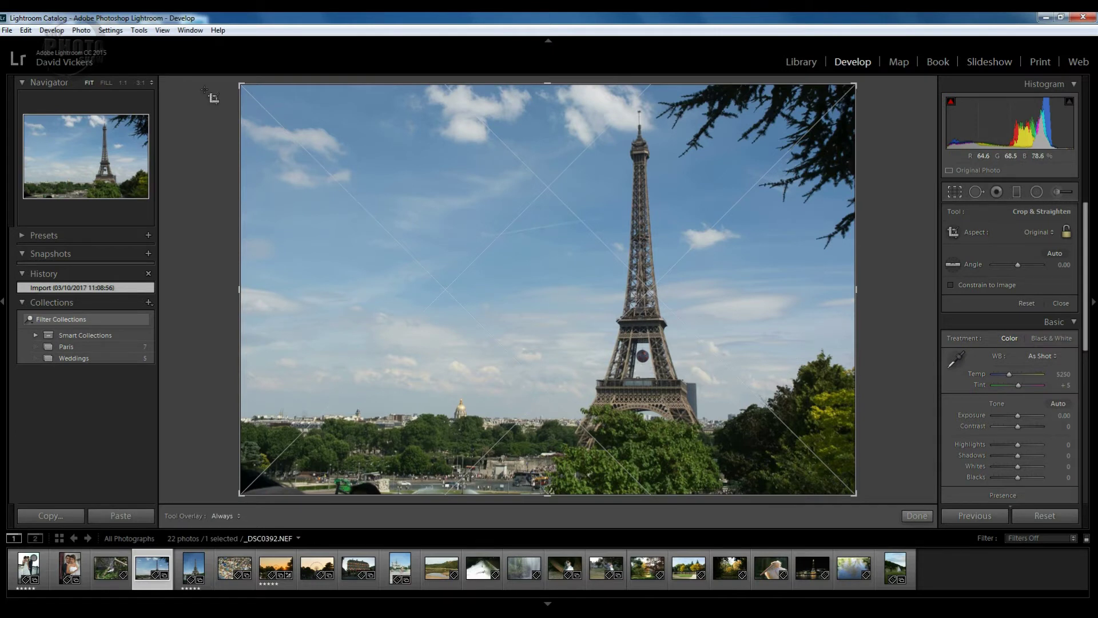
Change the crop guide overlay from Diagonal to Triangle
{"action": "left_click", "coordinate": [142, 35]}
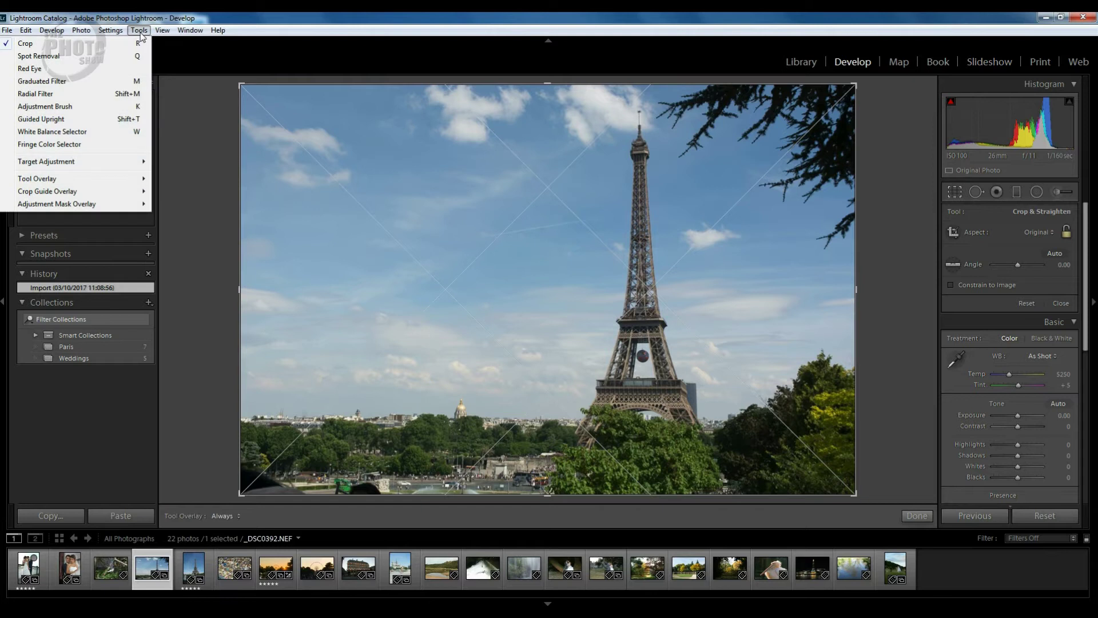
{"action": "mouse_move", "coordinate": [125, 192]}
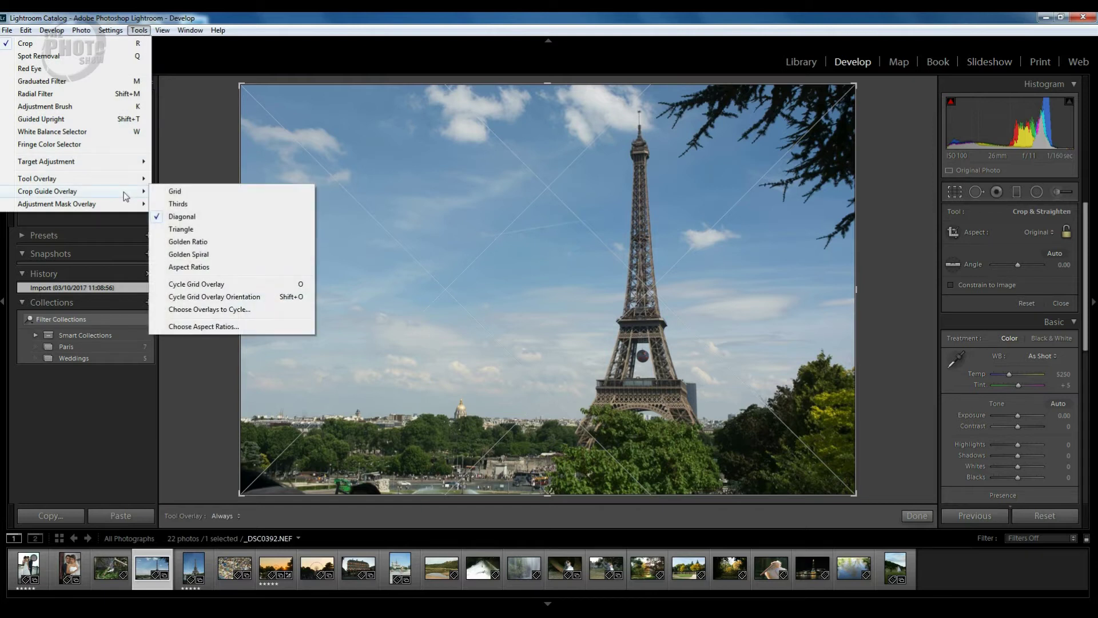
{"action": "left_click", "coordinate": [191, 230]}
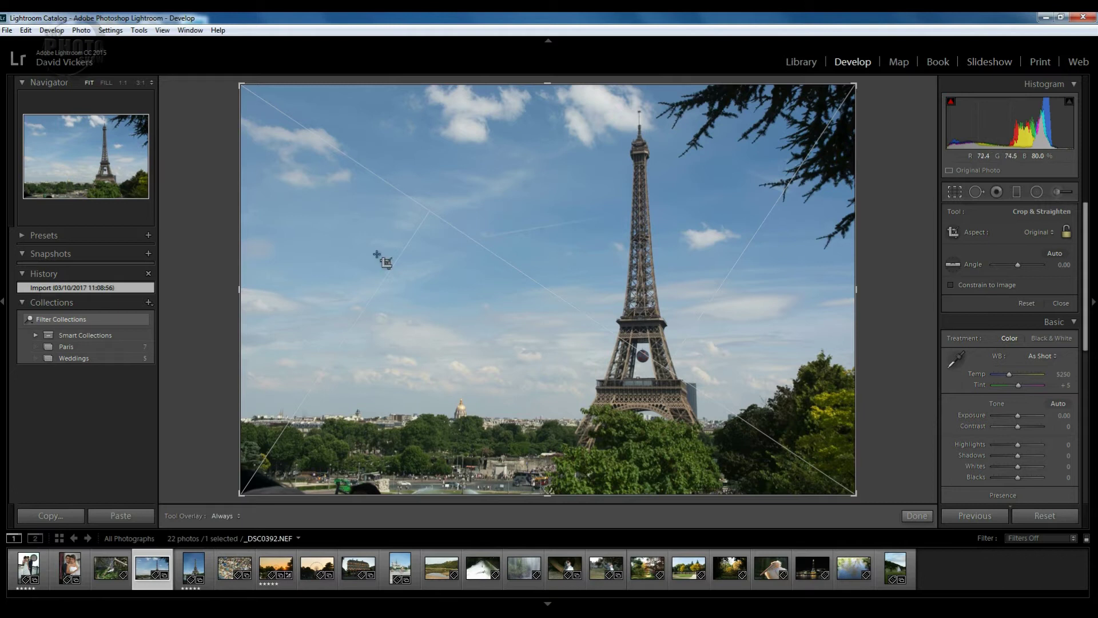
Set the crop guide overlay to Golden Ratio
{"action": "left_click", "coordinate": [142, 33]}
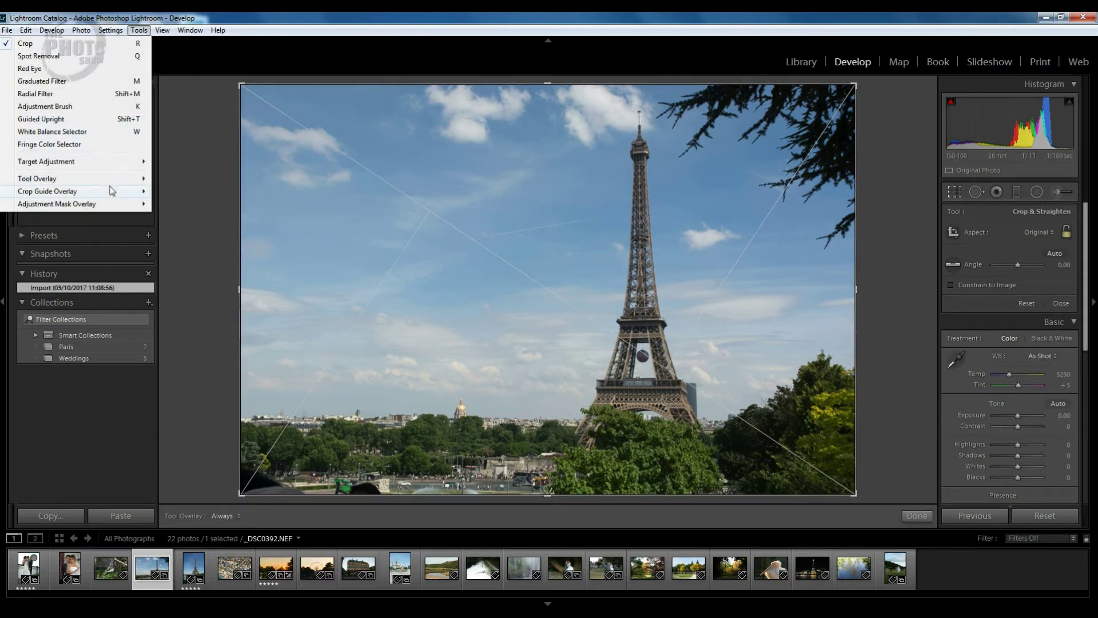
{"action": "mouse_move", "coordinate": [112, 192]}
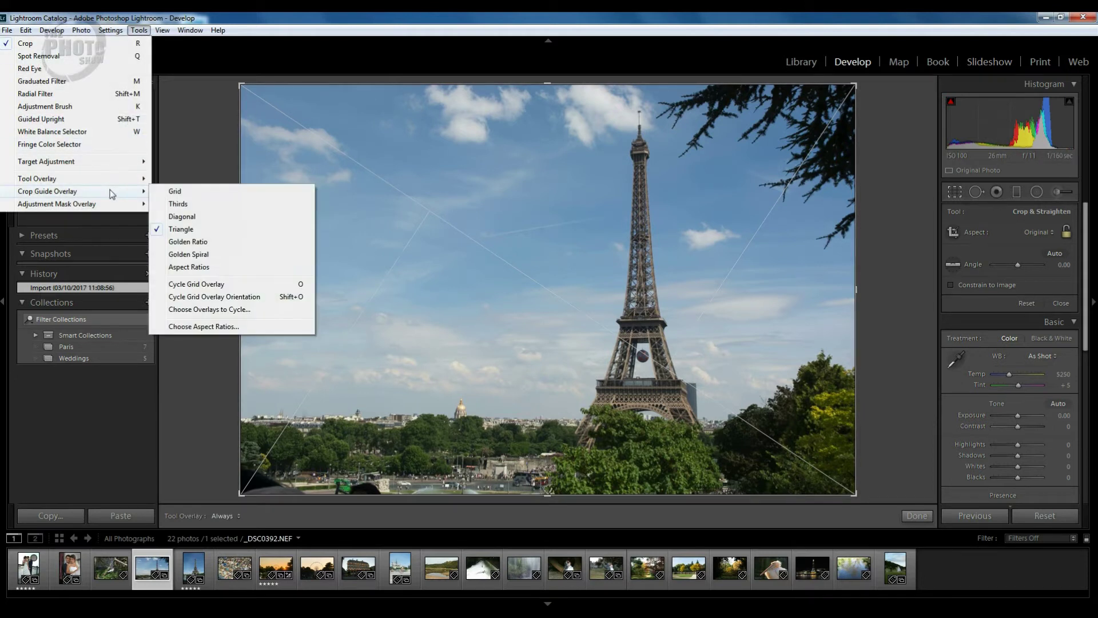
{"action": "left_click", "coordinate": [180, 241]}
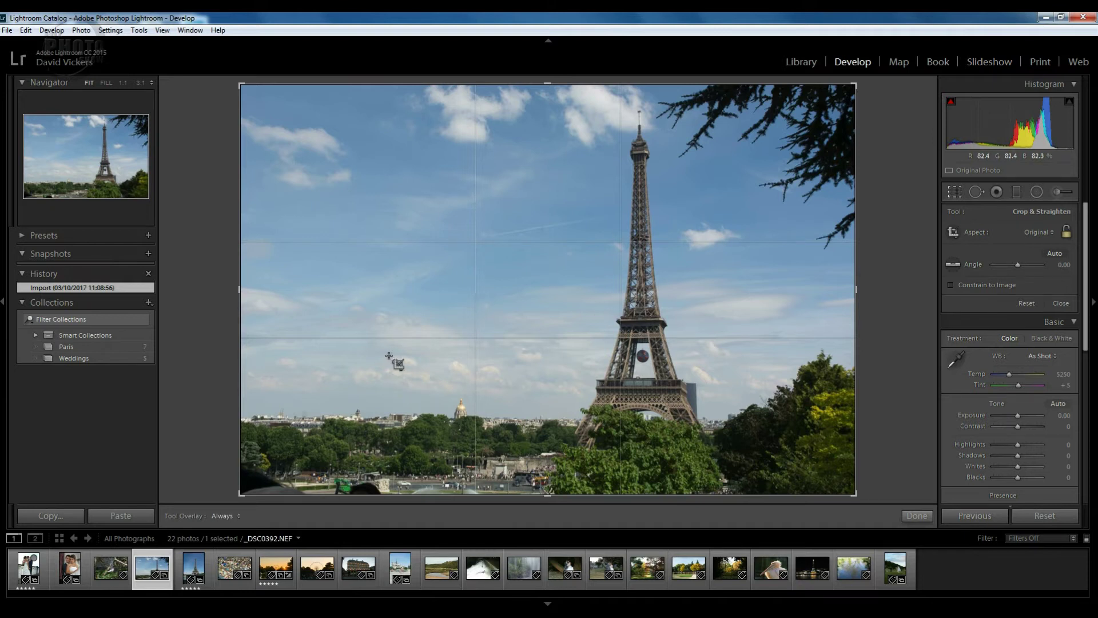
Change the crop guide overlay from Golden Ratio to Golden Spiral
{"action": "left_click", "coordinate": [140, 32]}
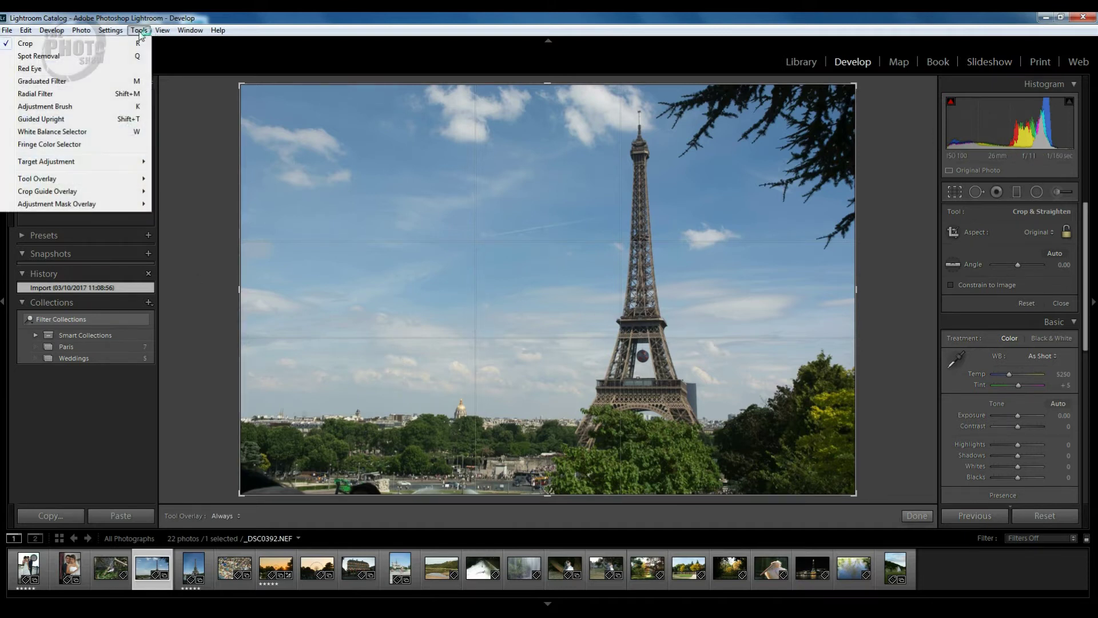
{"action": "mouse_move", "coordinate": [133, 196]}
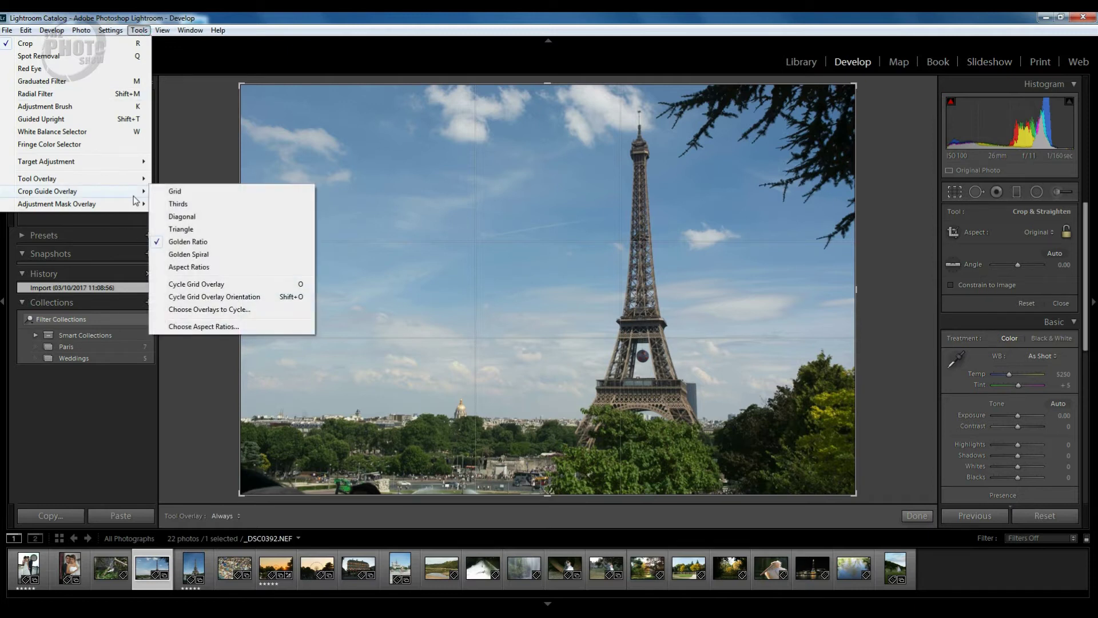
{"action": "left_click", "coordinate": [194, 255]}
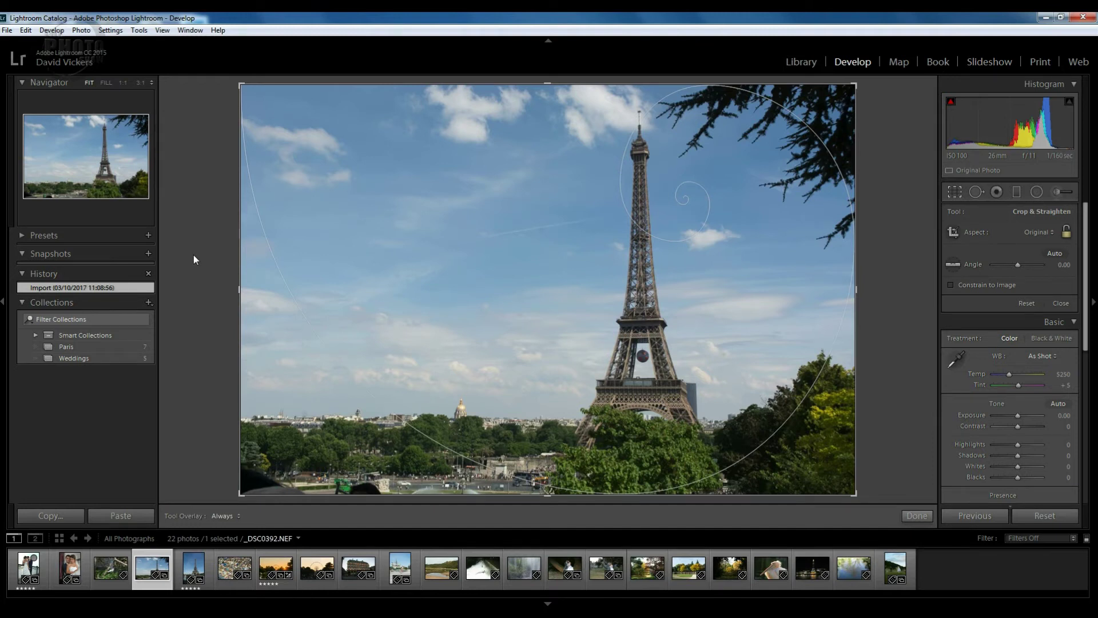
Set the crop guide overlay to Aspect Ratios, showing 2 x 3, 5 x 7 and 4 x 5 frames
{"action": "left_click", "coordinate": [140, 31]}
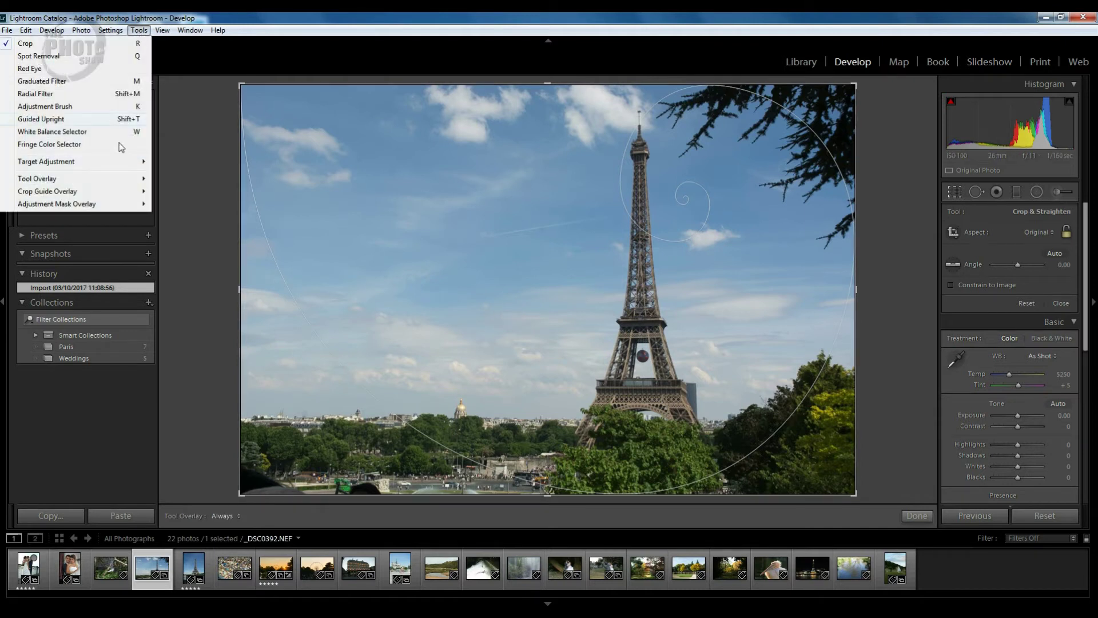
{"action": "mouse_move", "coordinate": [108, 195]}
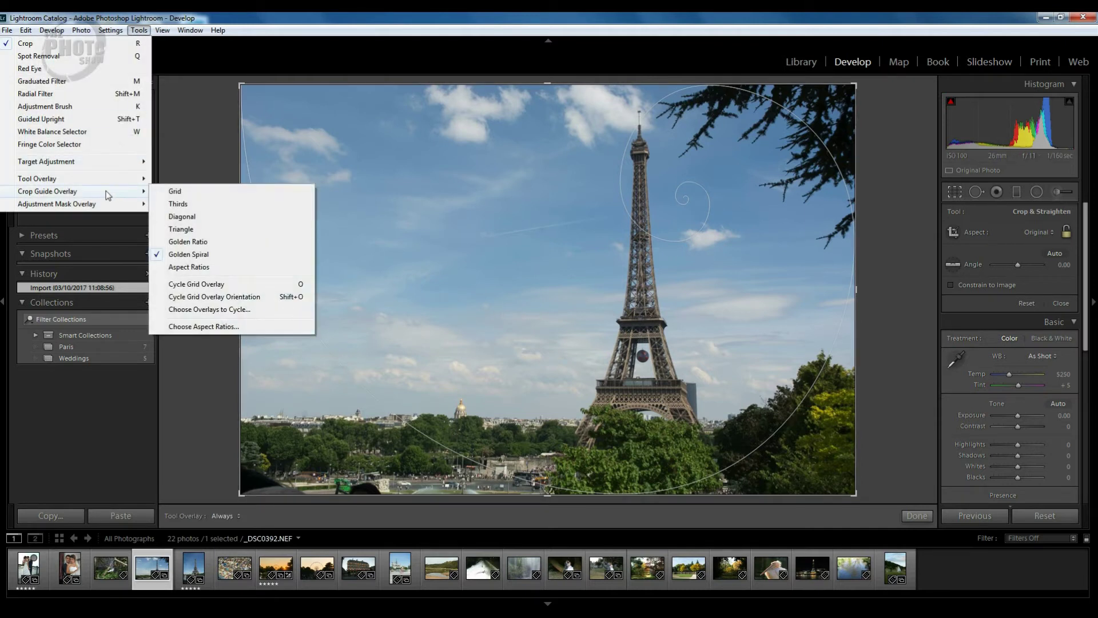
{"action": "left_click", "coordinate": [185, 268]}
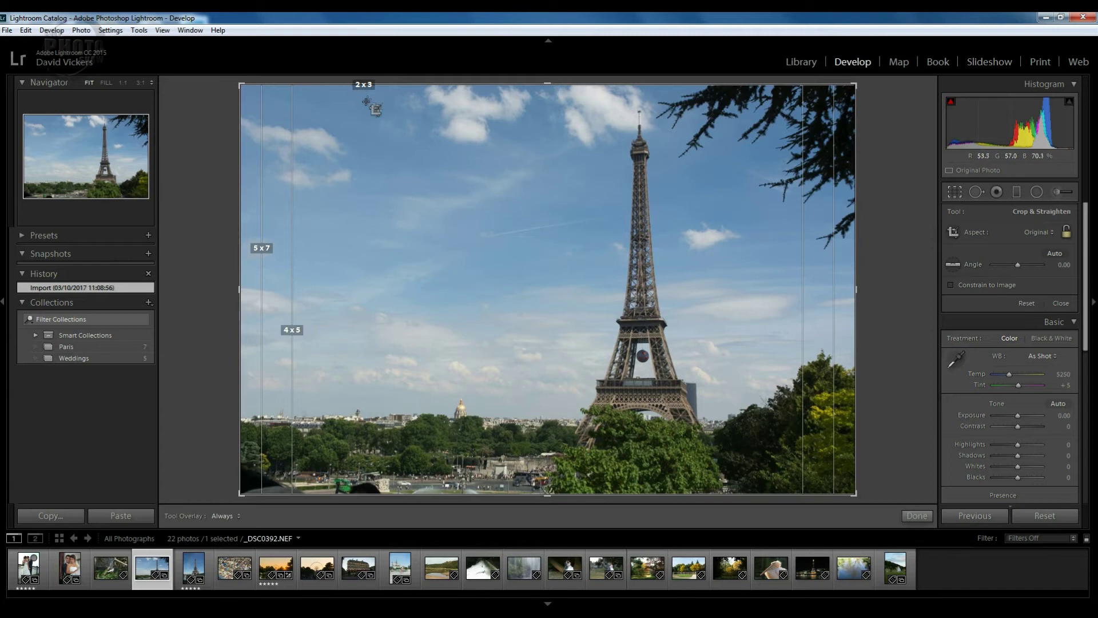
Set the crop guide overlay back to Thirds, replacing the aspect-ratio frames
{"action": "left_click", "coordinate": [137, 32]}
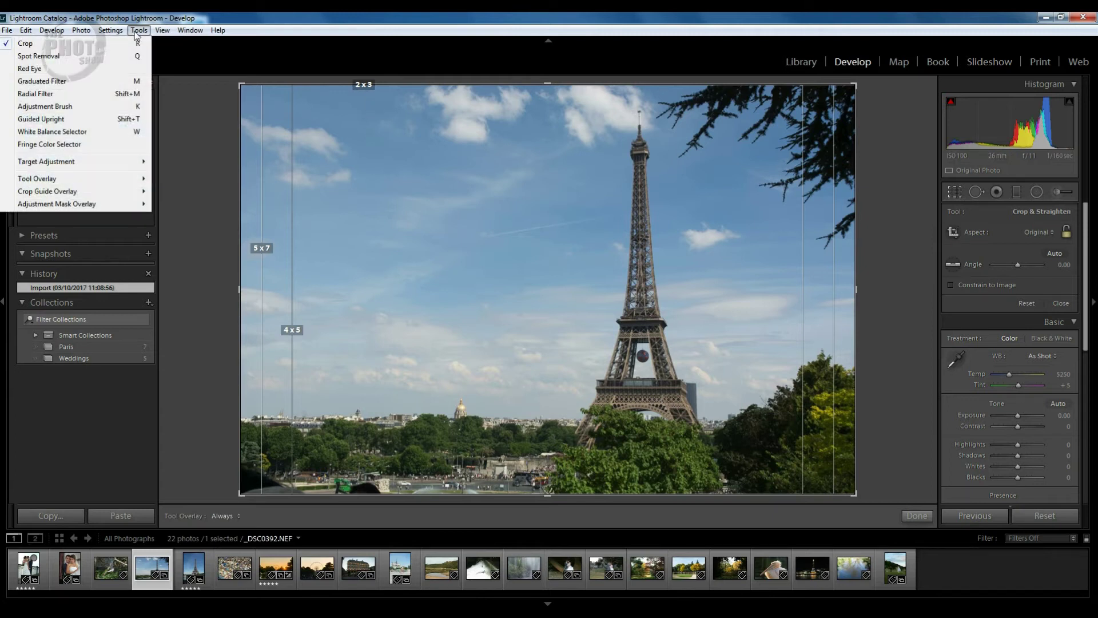
{"action": "mouse_move", "coordinate": [108, 197]}
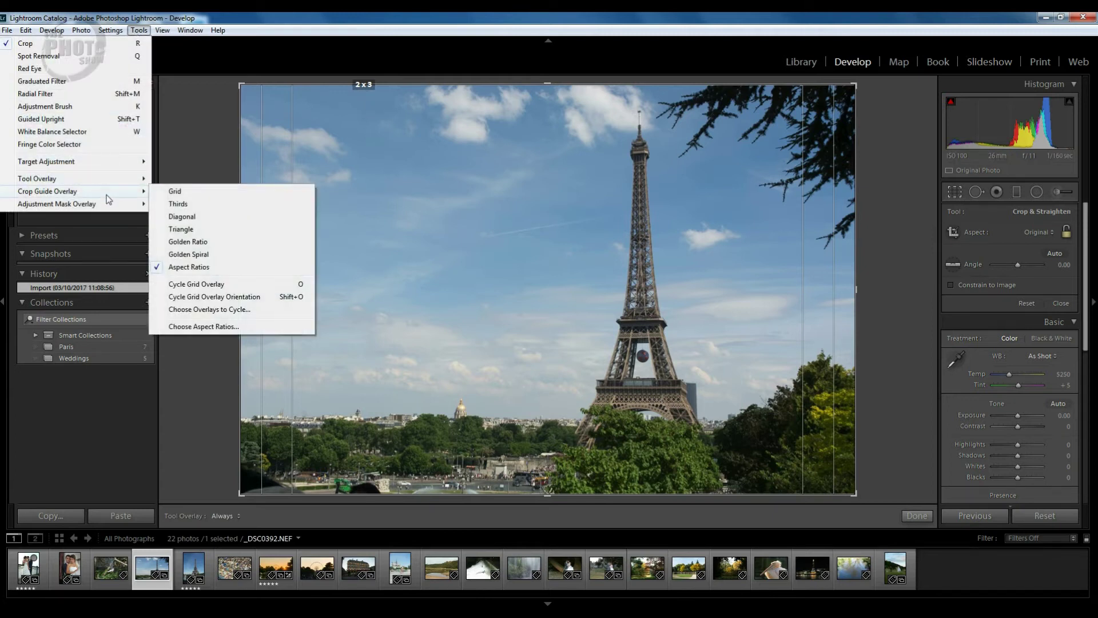
{"action": "left_click", "coordinate": [179, 204]}
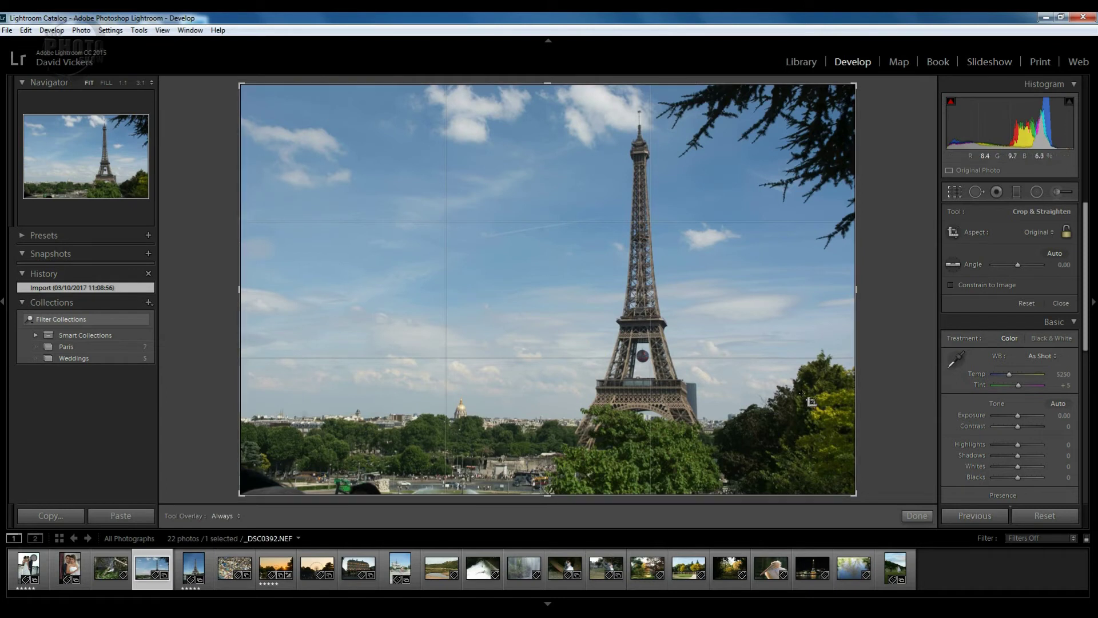
Unlock the Aspect lock and freely resize the crop from its right and bottom edges
{"action": "left_click", "coordinate": [1067, 235]}
{"action": "left_click_drag", "start_coordinate": [854, 290], "coordinate": [786, 289]}
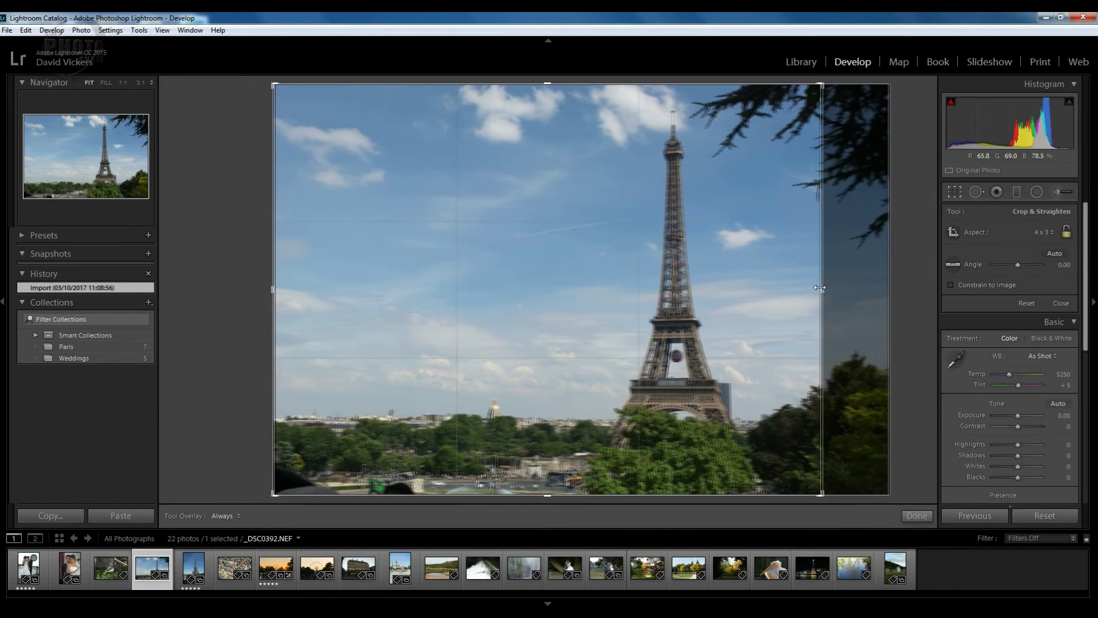
{"action": "mouse_move", "coordinate": [544, 496]}
{"action": "left_mouse_down"}
{"action": "mouse_move", "coordinate": [561, 418]}
{"action": "mouse_move", "coordinate": [542, 426]}
{"action": "mouse_move", "coordinate": [551, 502]}
{"action": "left_mouse_up"}
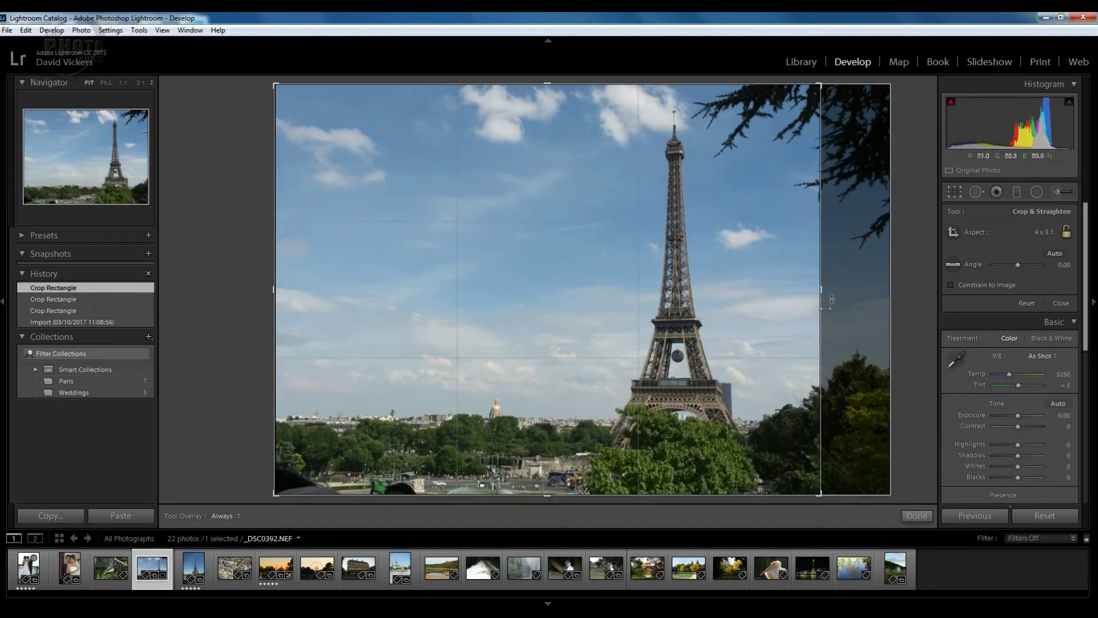
{"action": "left_click_drag", "start_coordinate": [821, 298], "coordinate": [858, 299]}
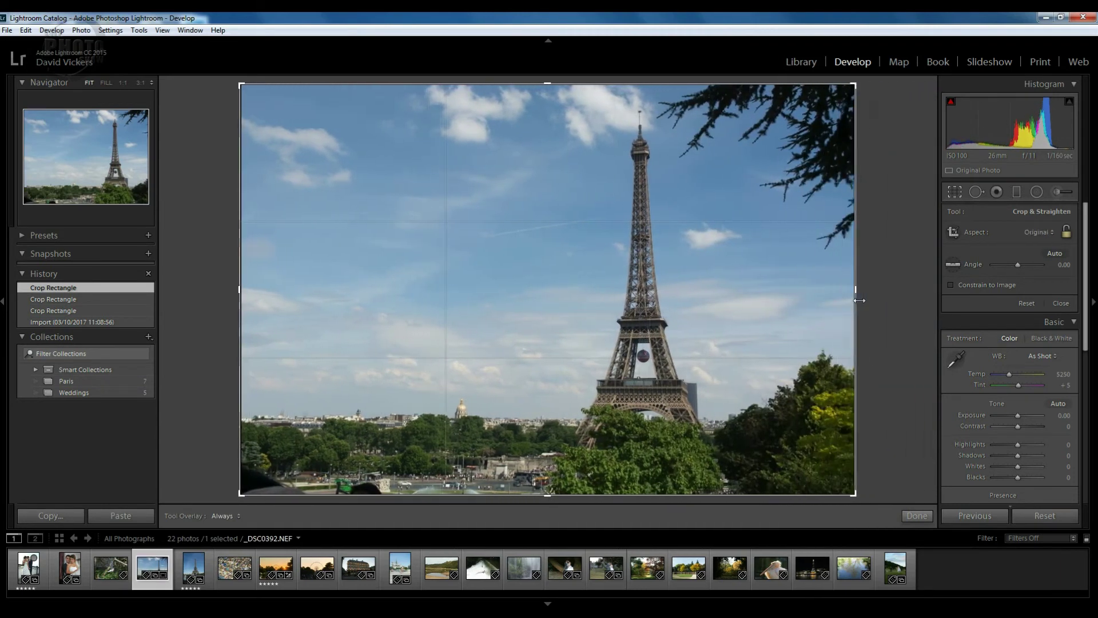
Lock the aspect at Original and resize the crop proportionally from the bottom-left corner and bottom edge
{"action": "left_click", "coordinate": [1067, 232]}
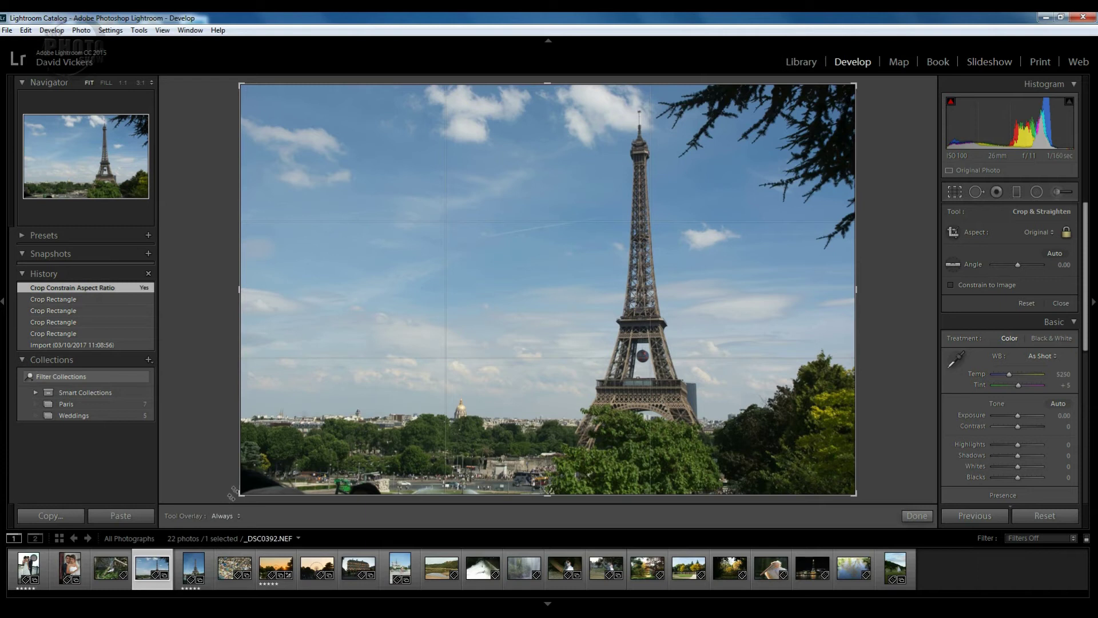
{"action": "mouse_move", "coordinate": [235, 490]}
{"action": "left_mouse_down"}
{"action": "mouse_move", "coordinate": [293, 437]}
{"action": "mouse_move", "coordinate": [221, 494]}
{"action": "left_mouse_up"}
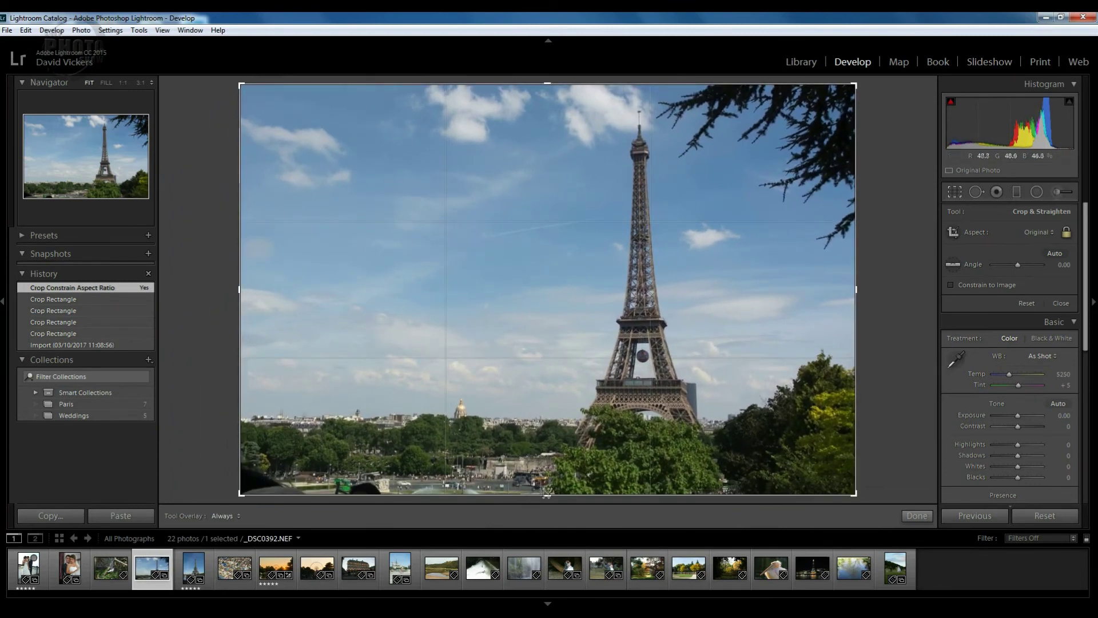
{"action": "mouse_move", "coordinate": [548, 493]}
{"action": "left_mouse_down"}
{"action": "mouse_move", "coordinate": [549, 465]}
{"action": "mouse_move", "coordinate": [549, 503]}
{"action": "left_mouse_up"}
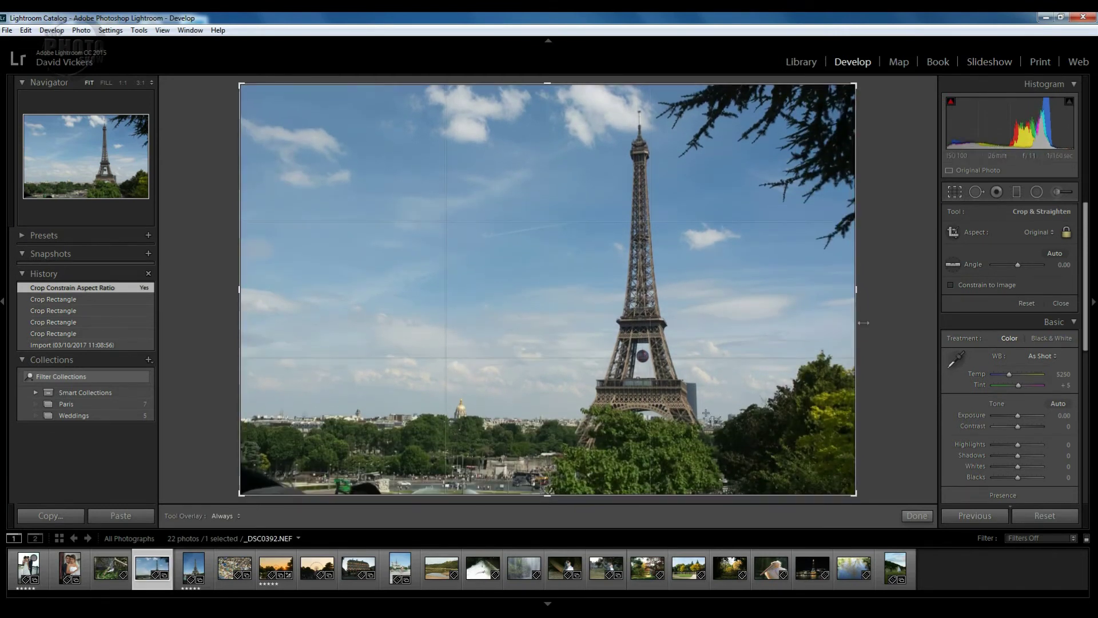
Set the crop aspect to 1 x 1 and shift the photo so the tower sits right of center
{"action": "left_click", "coordinate": [1052, 232]}
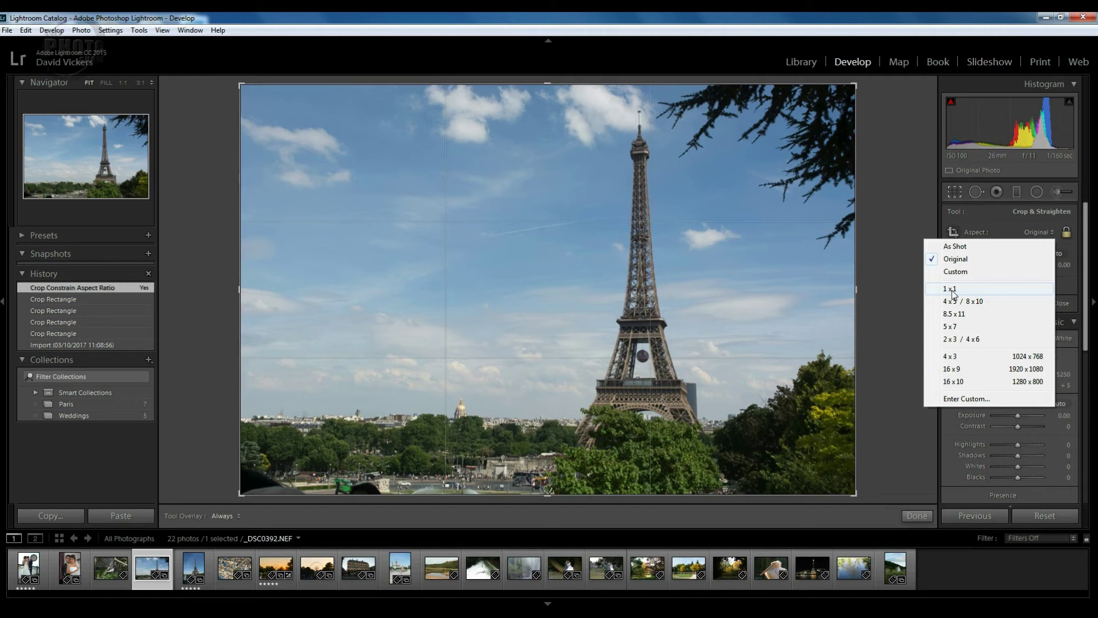
{"action": "left_click", "coordinate": [952, 289]}
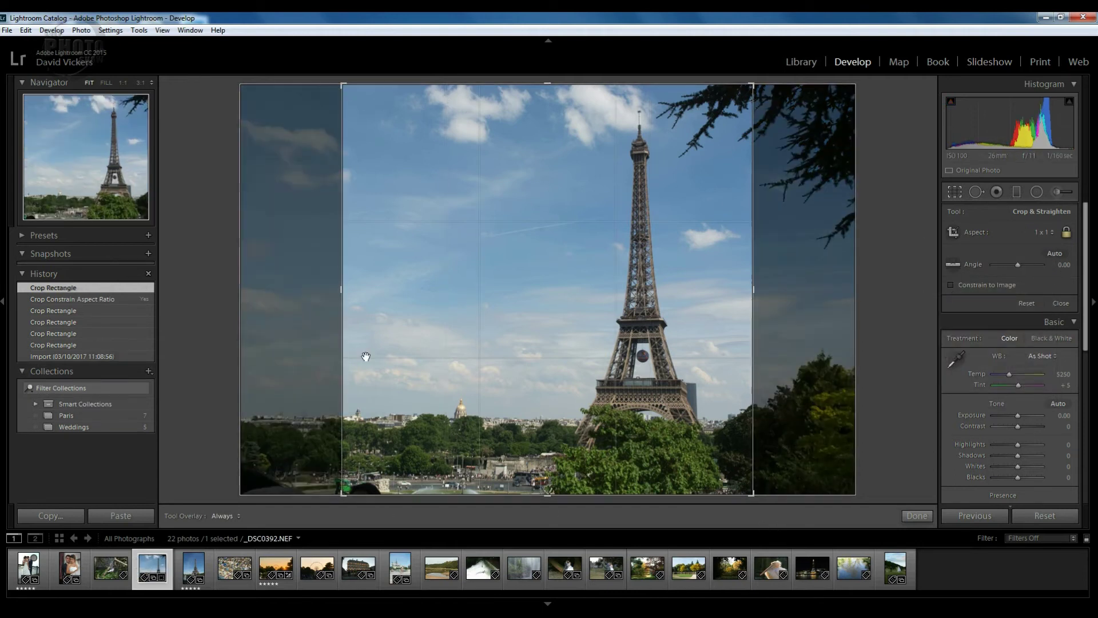
{"action": "mouse_move", "coordinate": [500, 298]}
{"action": "left_mouse_down"}
{"action": "mouse_move", "coordinate": [528, 297]}
{"action": "mouse_move", "coordinate": [508, 297]}
{"action": "left_mouse_up"}
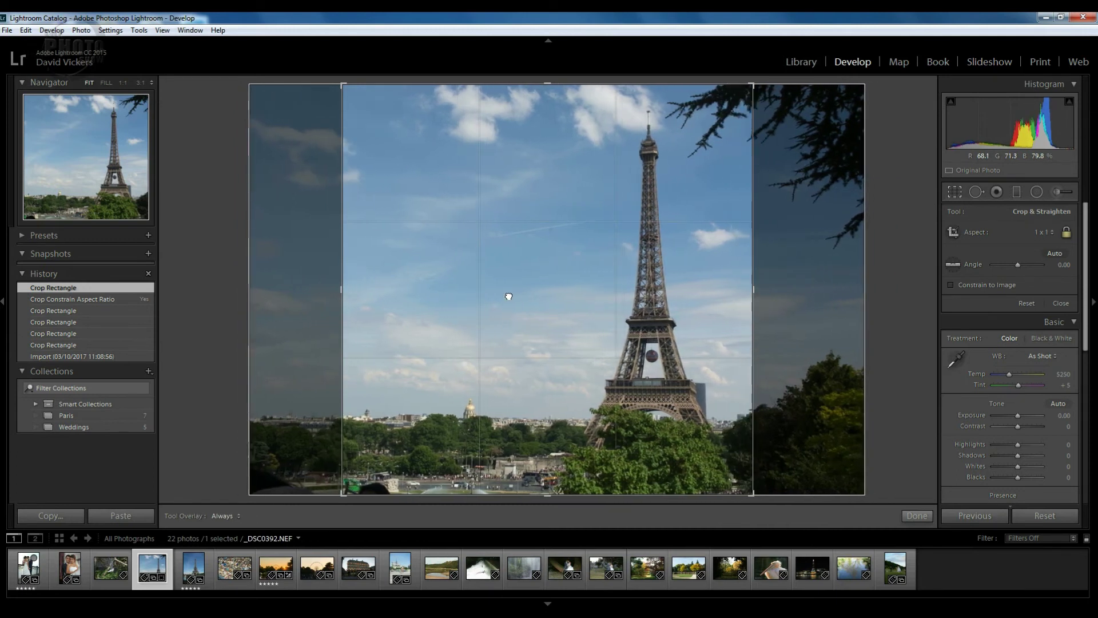
Set the crop aspect from 1 x 1 back to Original, covering the whole photo
{"action": "left_click", "coordinate": [1052, 232]}
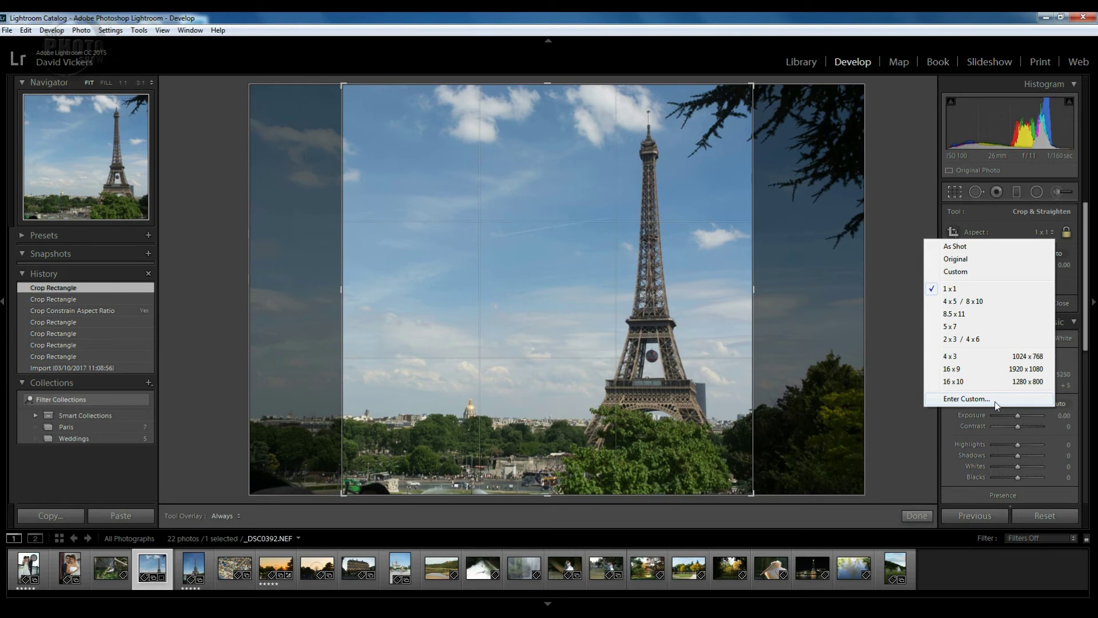
{"action": "left_click", "coordinate": [954, 259]}
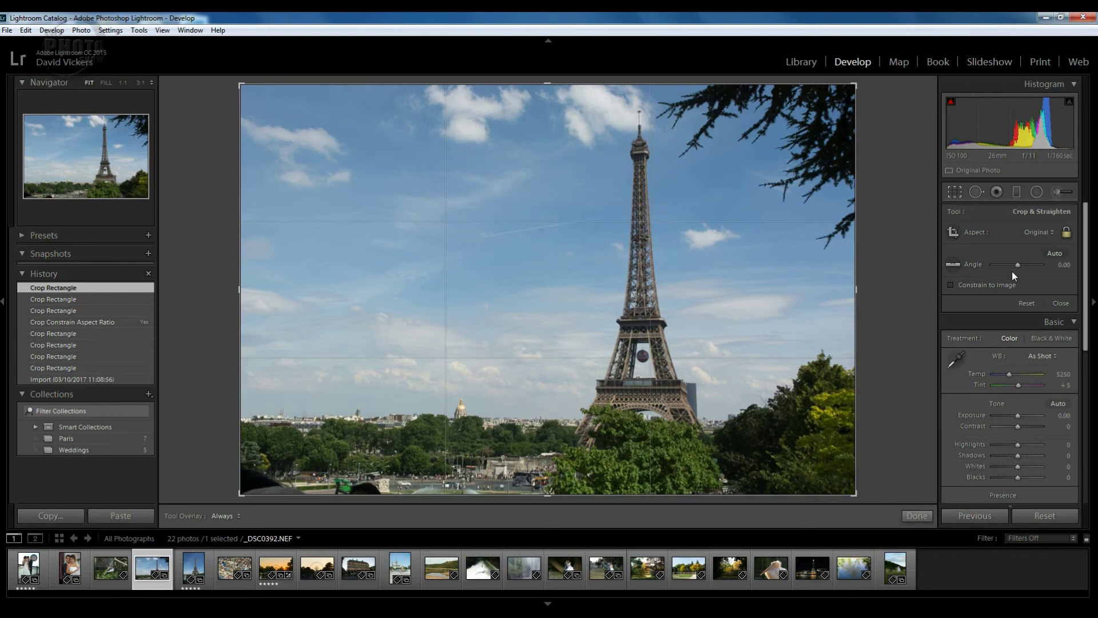
{"action": "left_click_drag", "start_coordinate": [1018, 267], "coordinate": [1020, 268]}
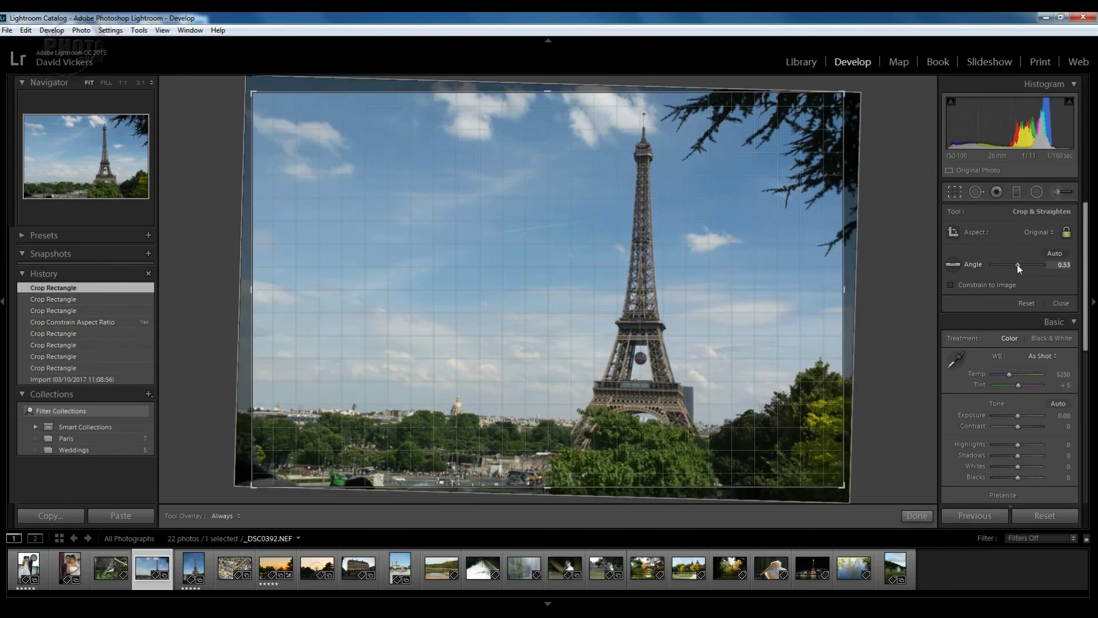
{"action": "double_click", "coordinate": [1019, 267]}
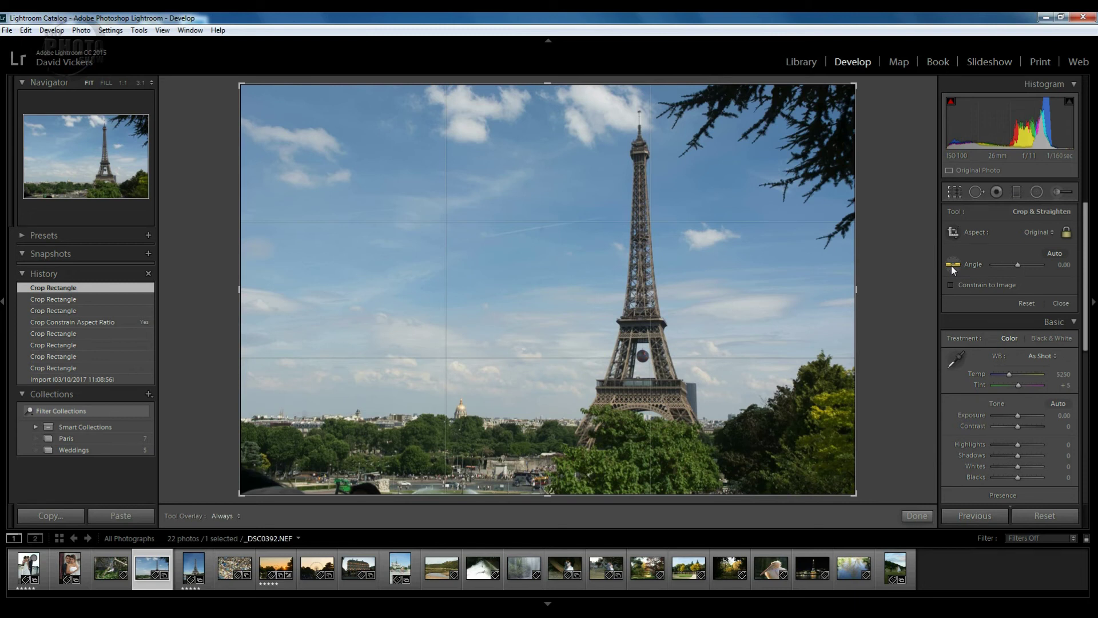
Straighten the photo by drawing a line down the tower's vertical, giving angle -0.09
{"action": "left_click", "coordinate": [952, 265]}
{"action": "left_click", "coordinate": [953, 266]}
{"action": "left_click_drag", "start_coordinate": [639, 109], "coordinate": [639, 464]}
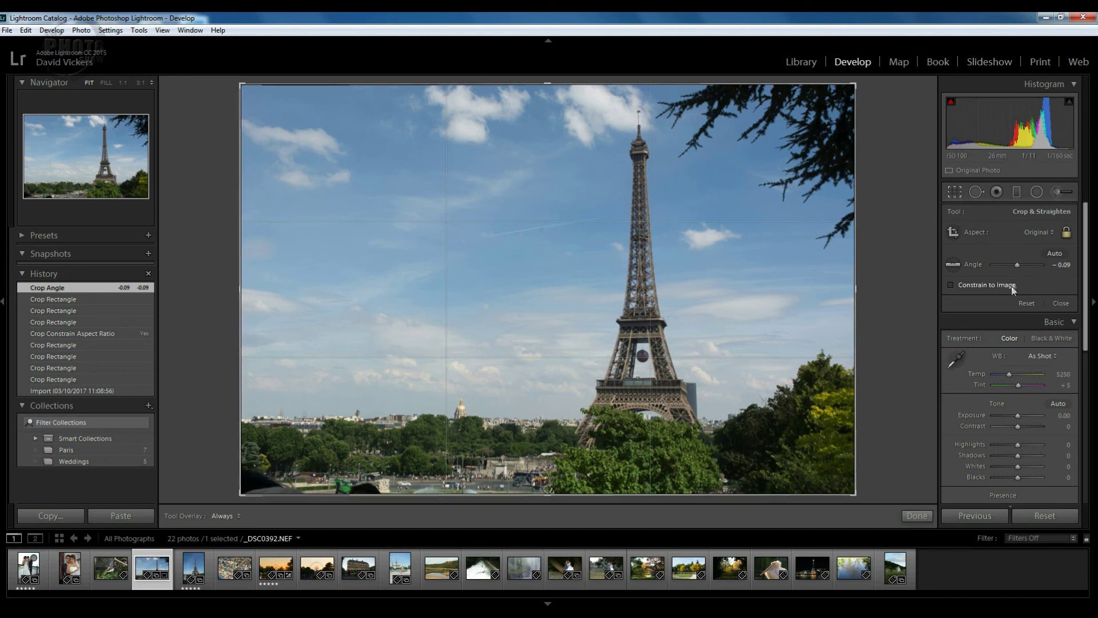
Reset the angle to 0, then draw a Straighten line along the skyline, giving -0.23
{"action": "left_click_drag", "start_coordinate": [1018, 265], "coordinate": [1020, 269]}
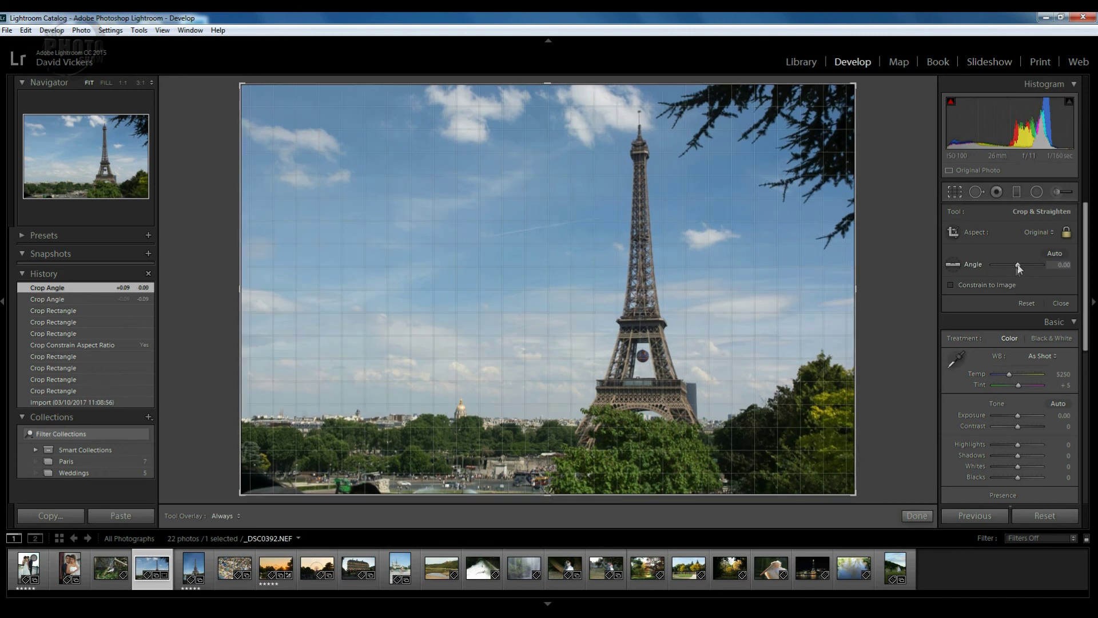
{"action": "left_click", "coordinate": [953, 264]}
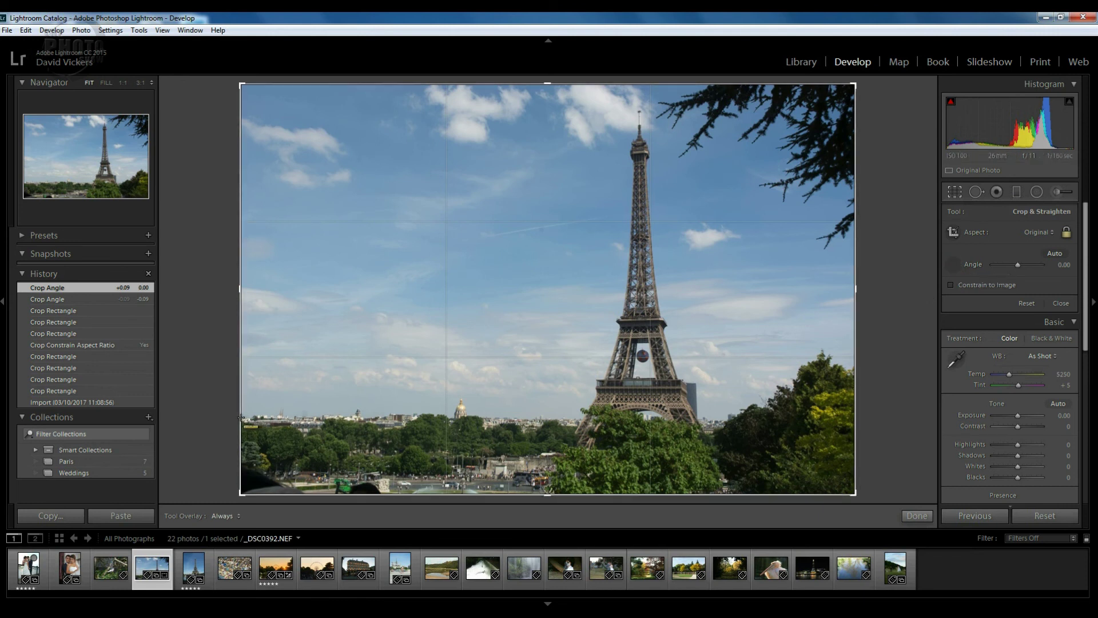
{"action": "left_click_drag", "start_coordinate": [241, 418], "coordinate": [298, 417]}
{"action": "left_click_drag", "start_coordinate": [455, 415], "coordinate": [678, 419]}
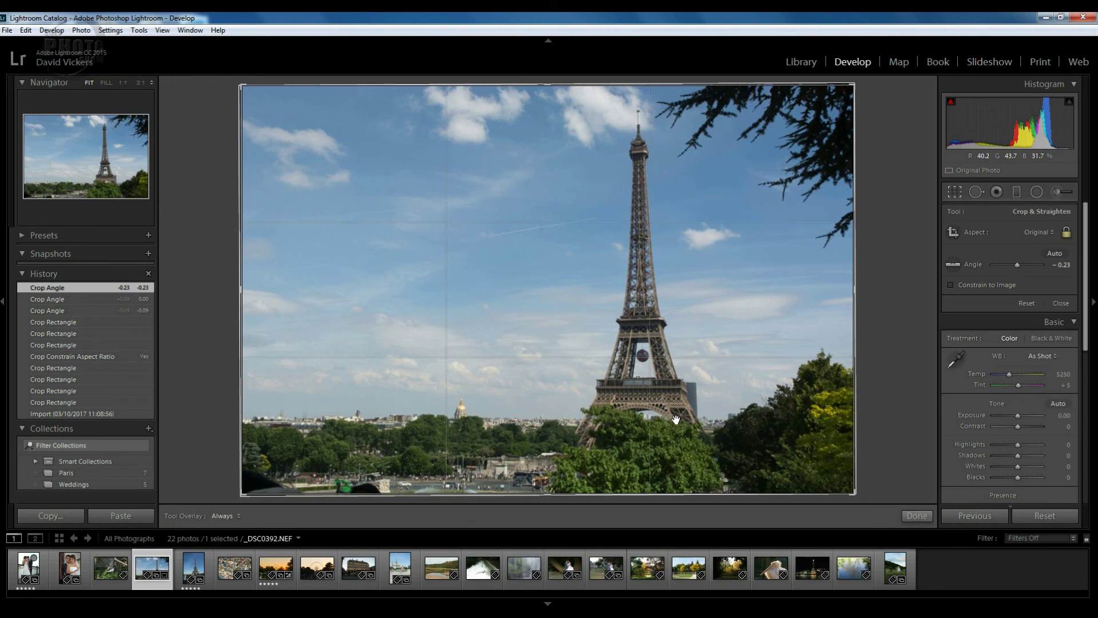